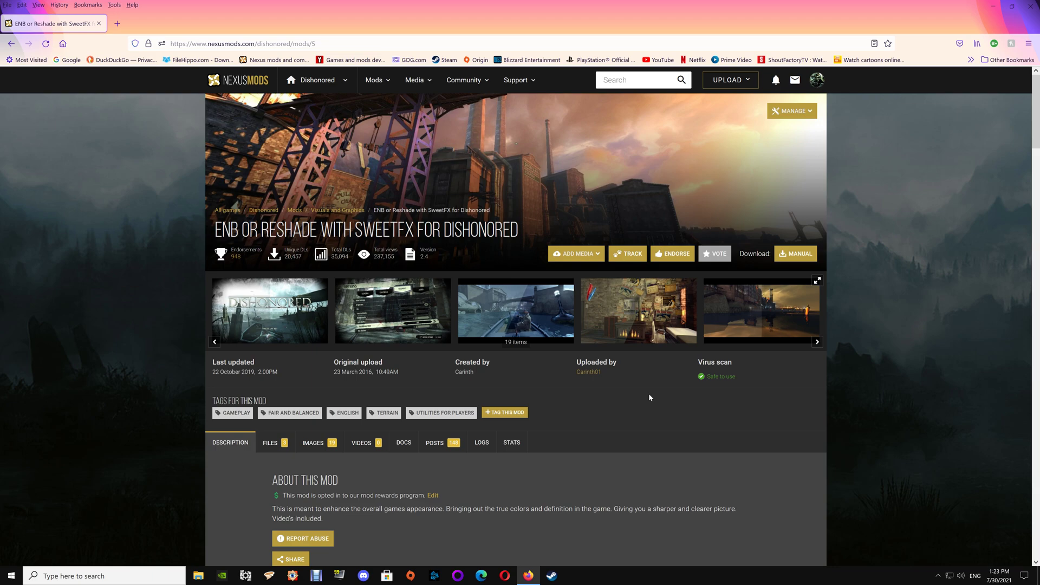
Step: Review the Dishonored ENB mod's installation notes and browse its main files
scroll(649, 396, down, 6)
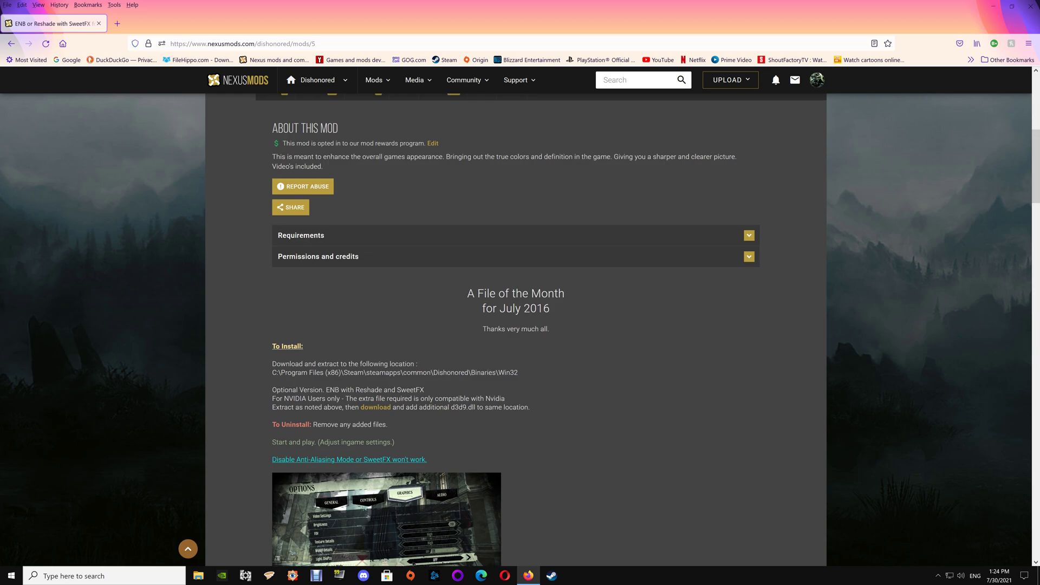
scroll(402, 398, up, 4)
click(266, 293)
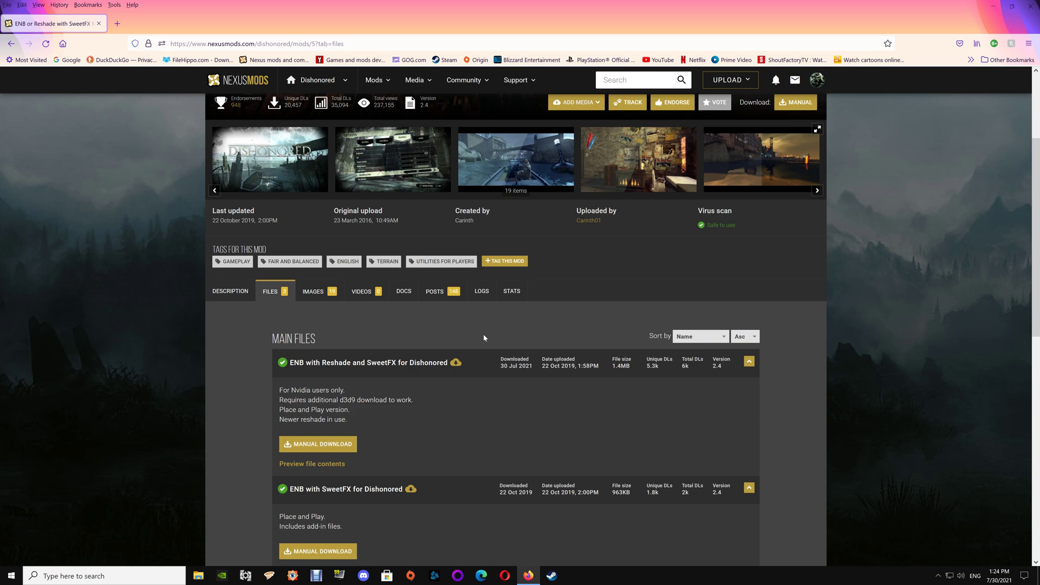
scroll(483, 334, down, 3)
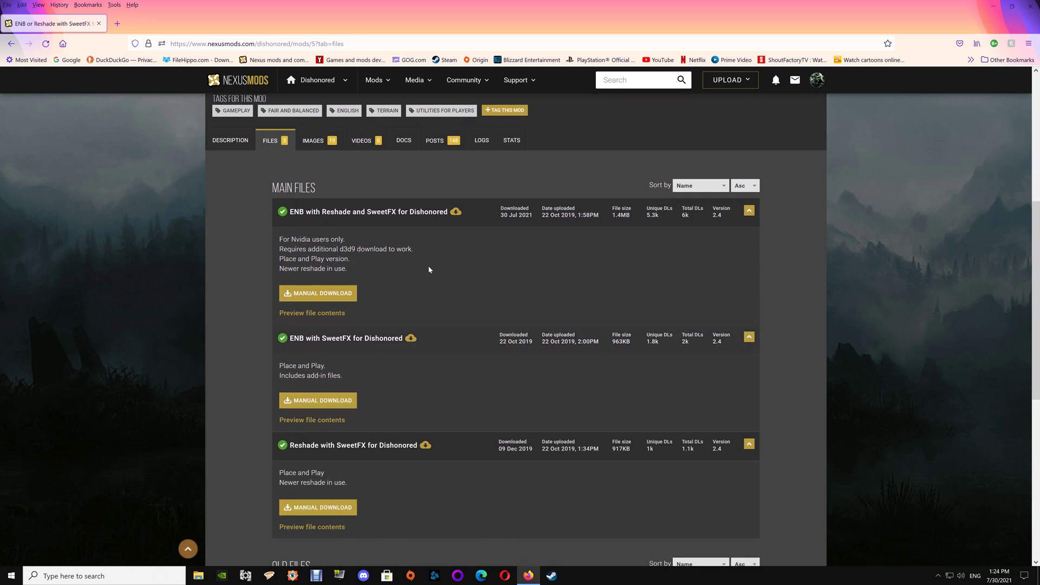
Step: View the ENB with Reshade and SweetFX manual download and its required NVIDIA Optimus D3D9 DLL Fix files, then close the download prompt
click(336, 293)
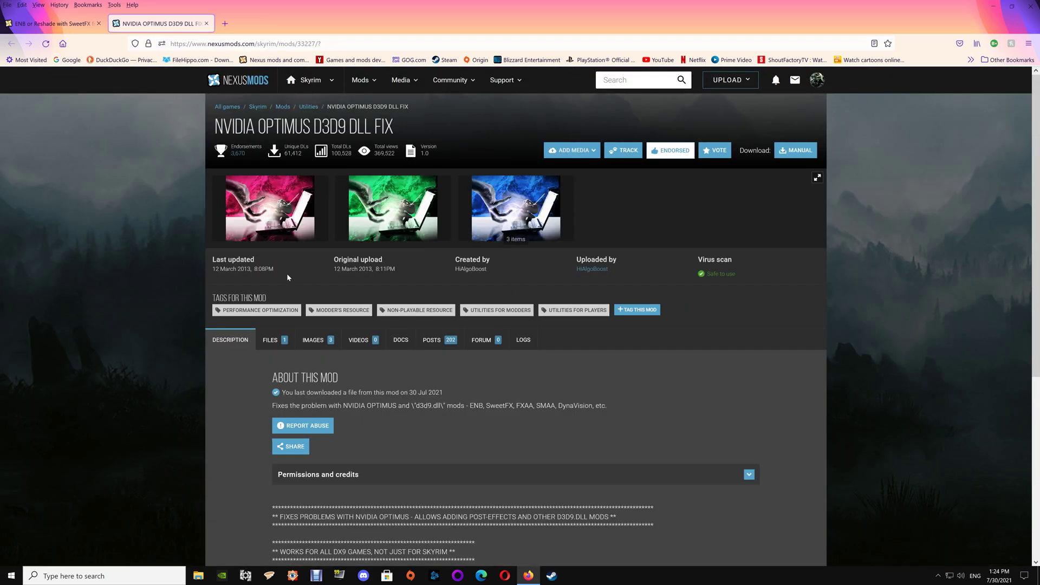
click(270, 340)
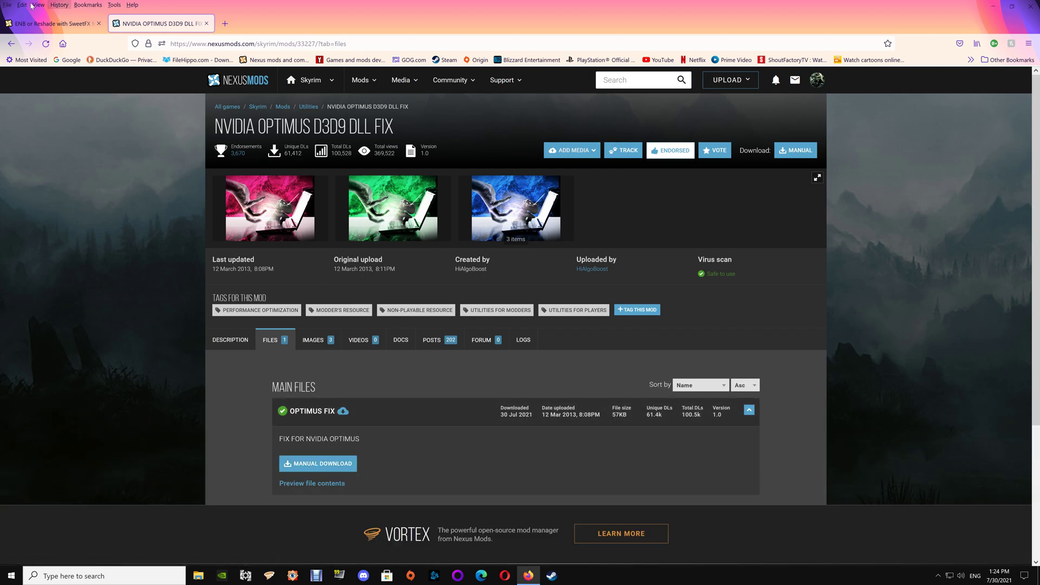
click(30, 20)
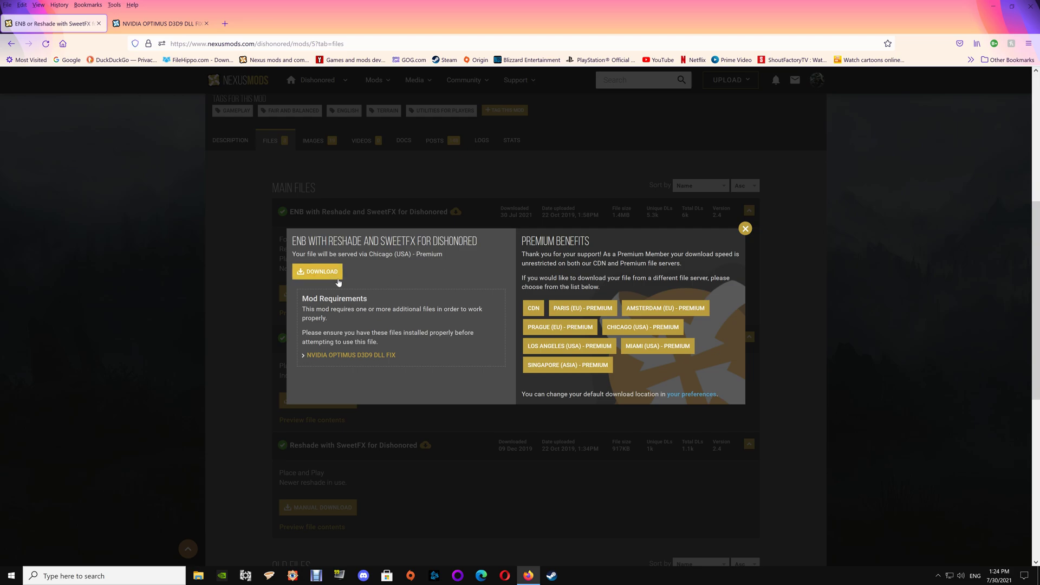
click(745, 228)
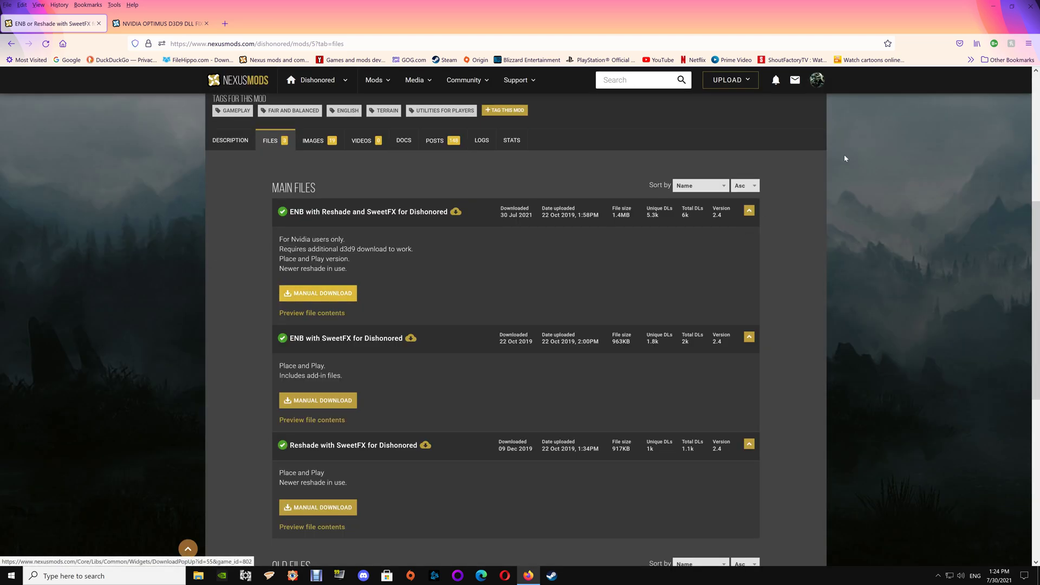
Step: Open the newest ENB with Reshade and SweetFX archive from the browser's downloads and dismiss the WinRAR trial notice
click(977, 44)
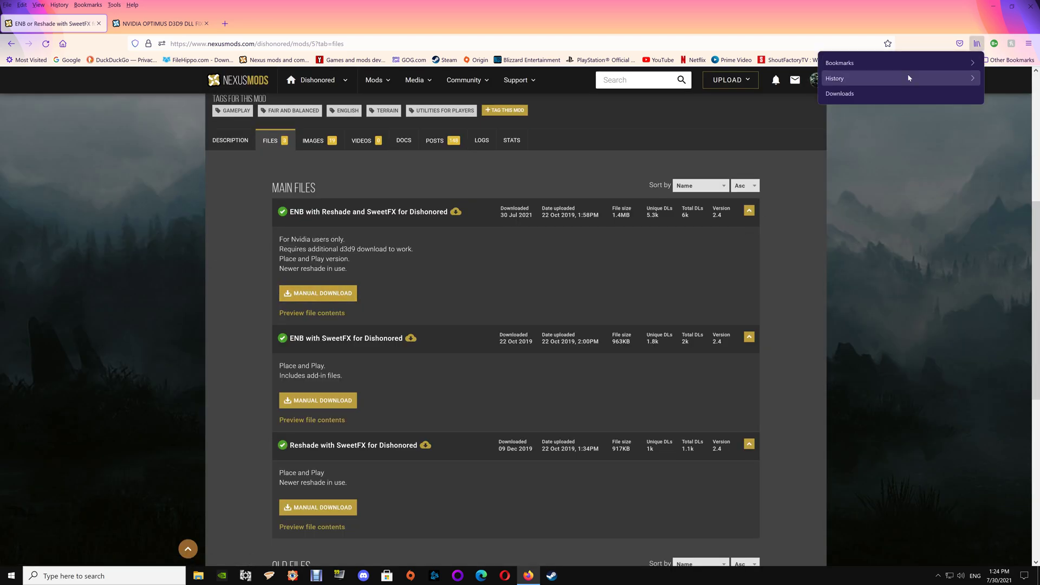
click(867, 89)
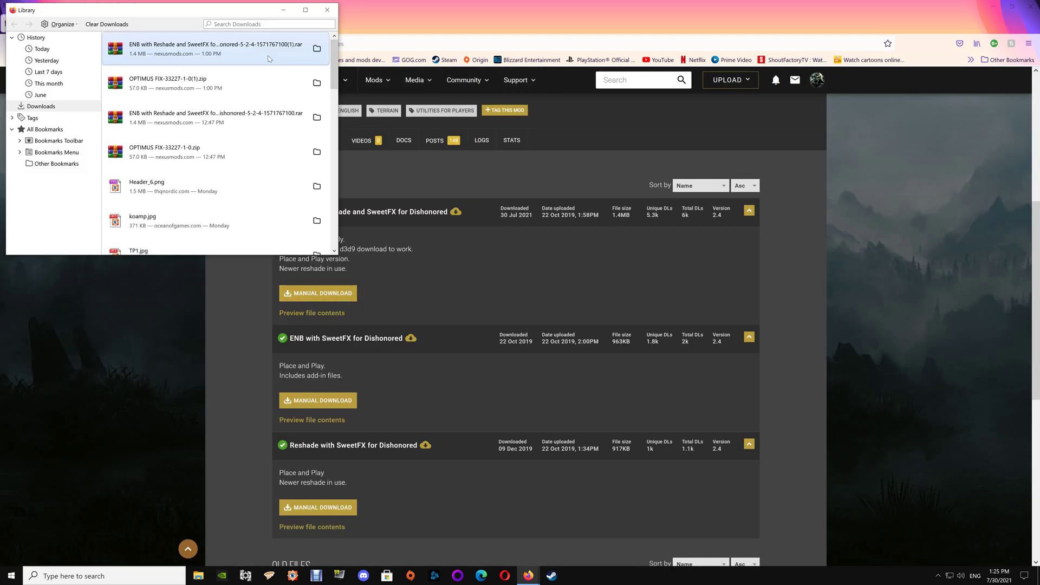
double_click(196, 51)
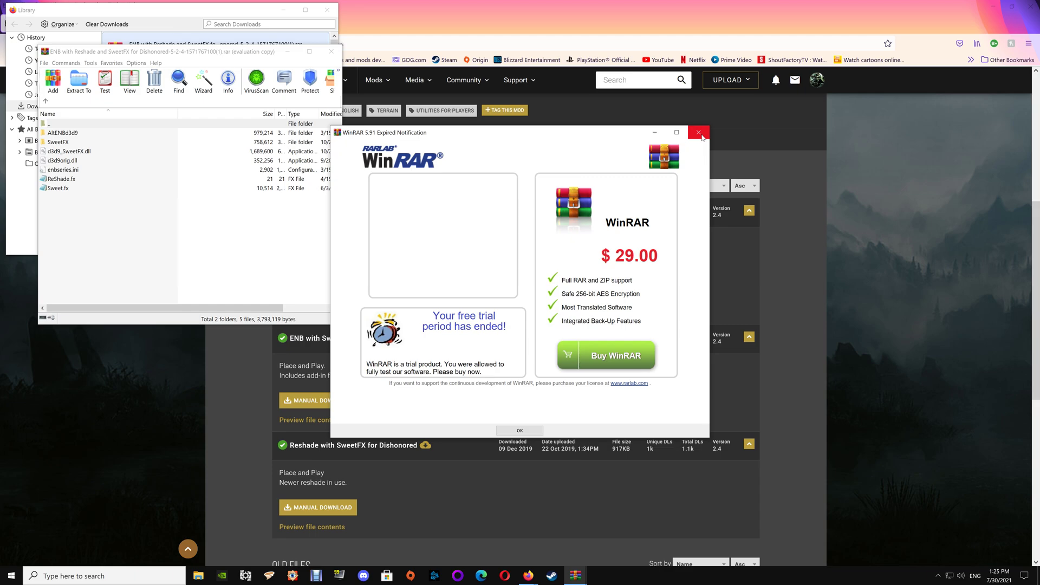
click(702, 136)
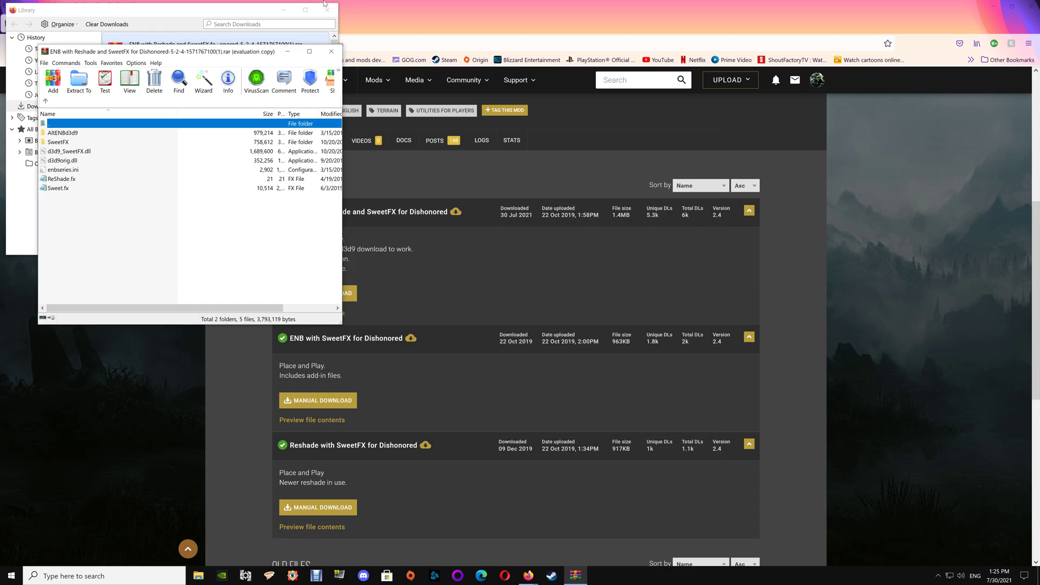
Step: Open OPTIMUS FIX-33227-1-0(1).zip from the downloads, dismiss the license reminder and close the downloads library
click(147, 14)
double_click(158, 80)
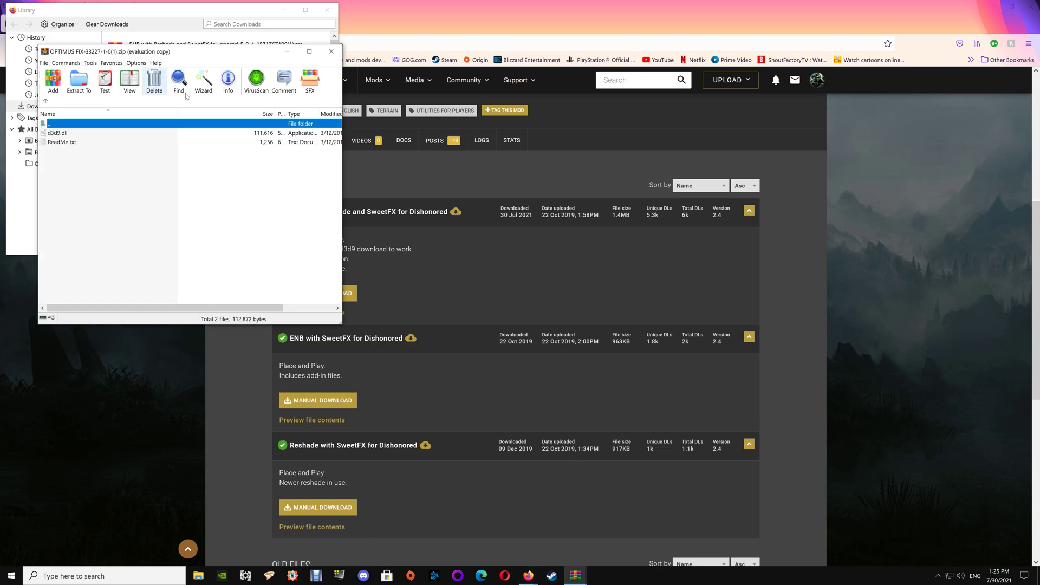
click(314, 10)
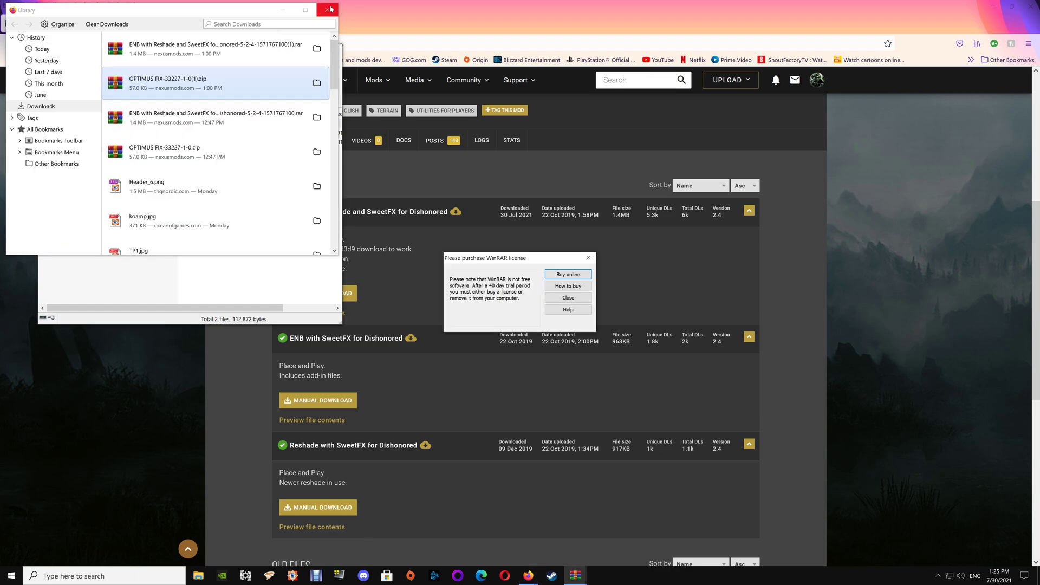
click(571, 298)
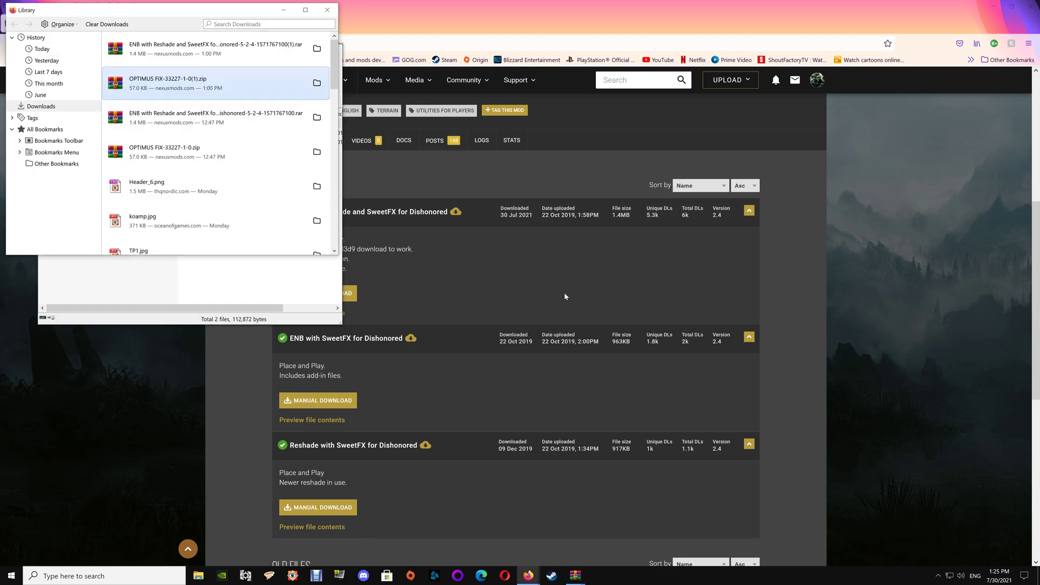
click(327, 12)
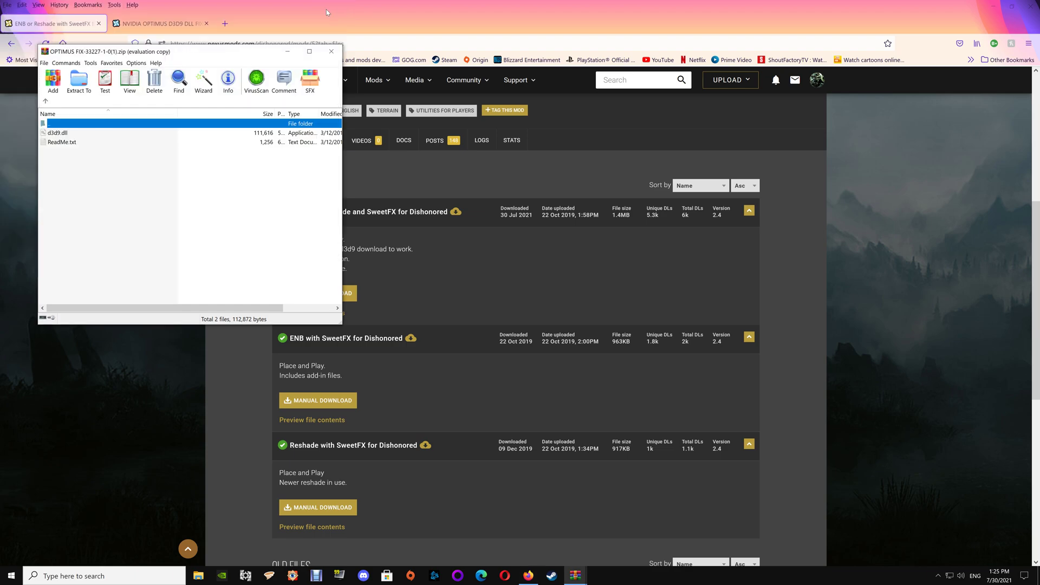
Step: Copy the install path C:\Program Files (x86)\Steam\steamapps\common\Dishonored\Binaries\Win32 from the mod's description
click(469, 163)
click(231, 140)
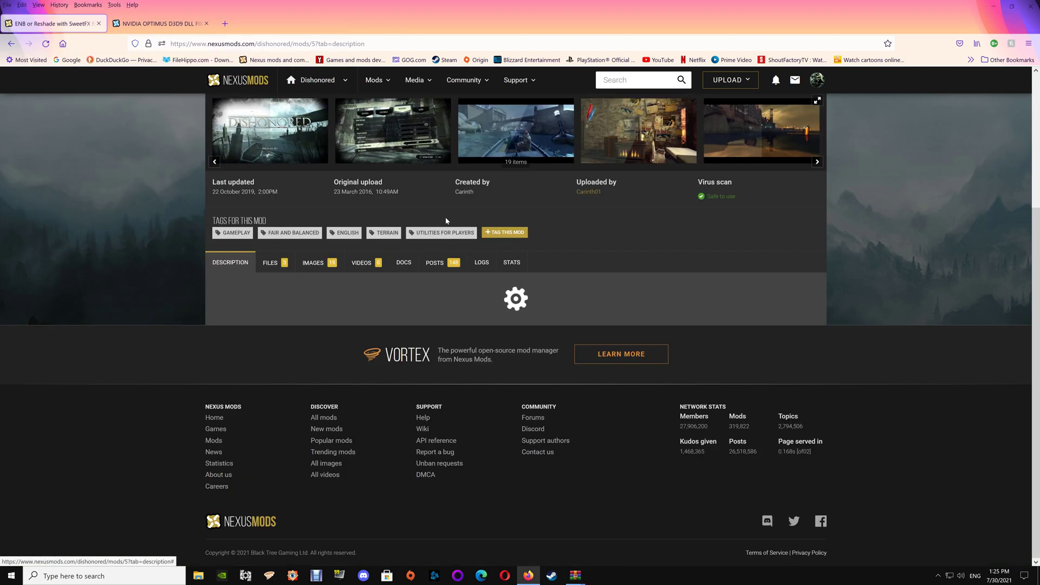
scroll(558, 330, down, 5)
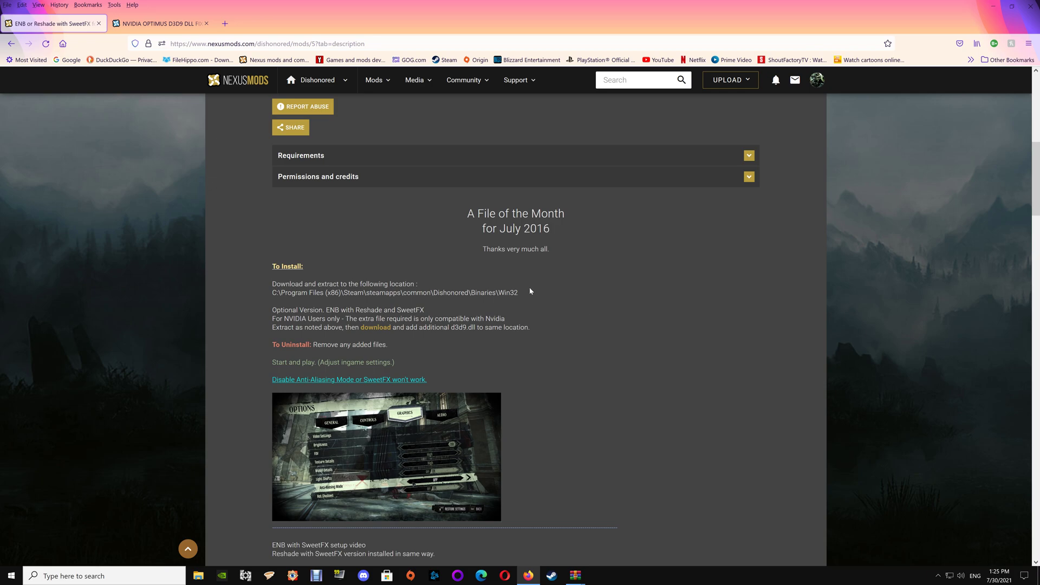
drag(529, 293, 265, 293)
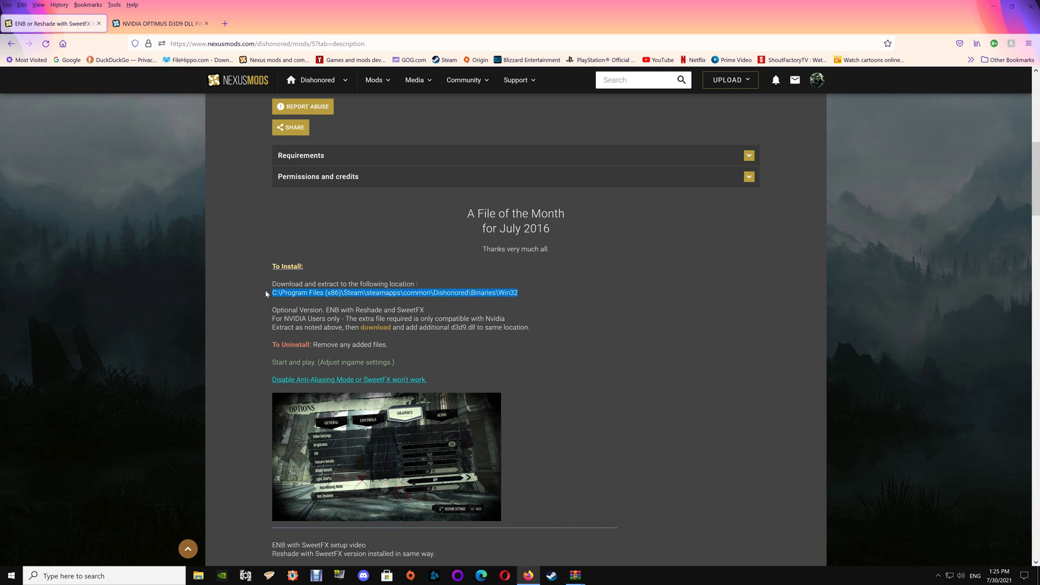
right_click(293, 293)
click(306, 298)
Step: Open the copied Dishonored Binaries\Win32 path in File Explorer
click(198, 575)
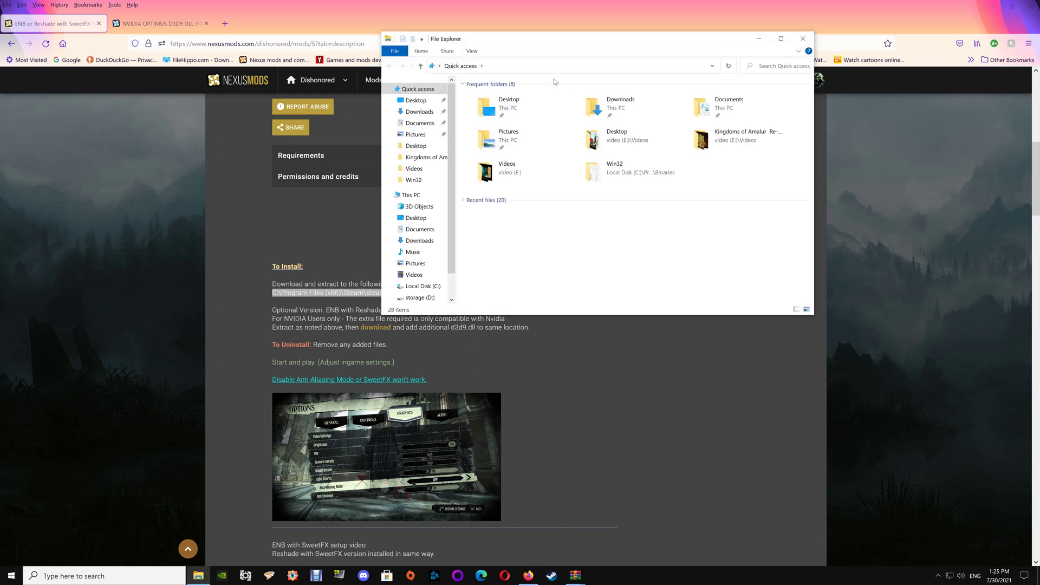
click(518, 63)
right_click(519, 63)
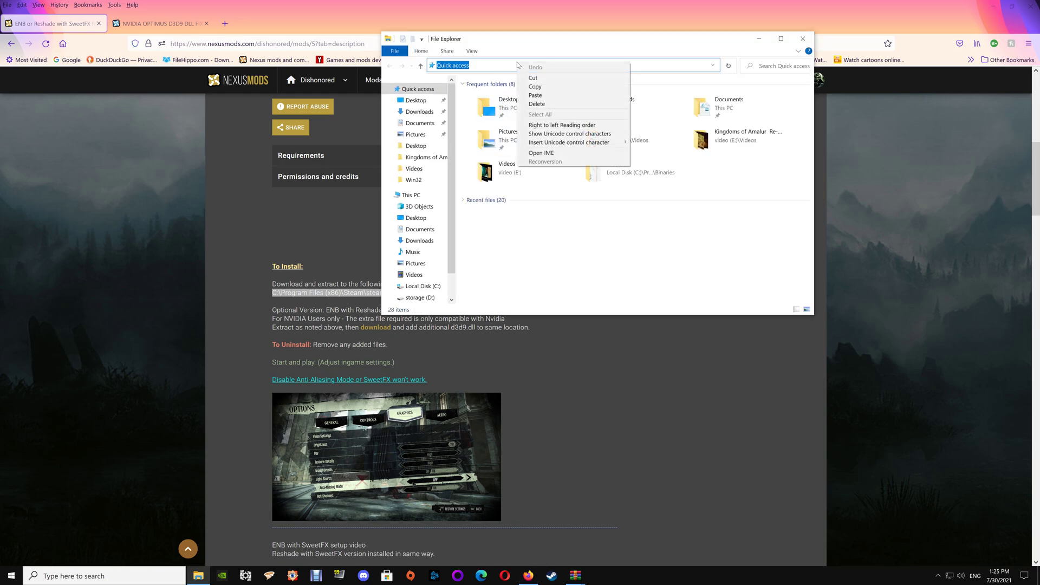
click(544, 93)
key(Return)
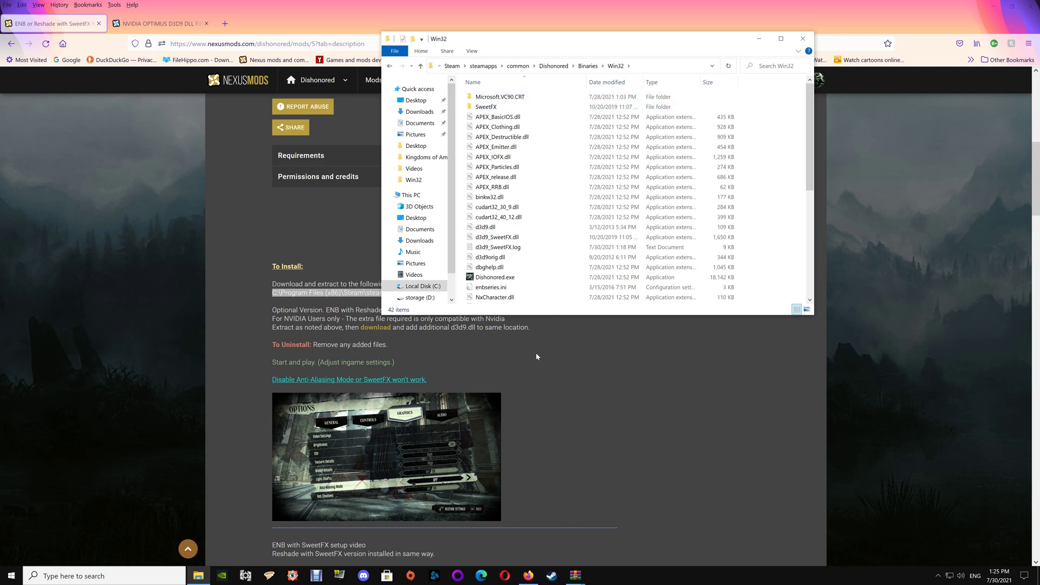
Step: Switch to Steam, browse Dishonored's local files from its properties, and close the properties window
click(553, 574)
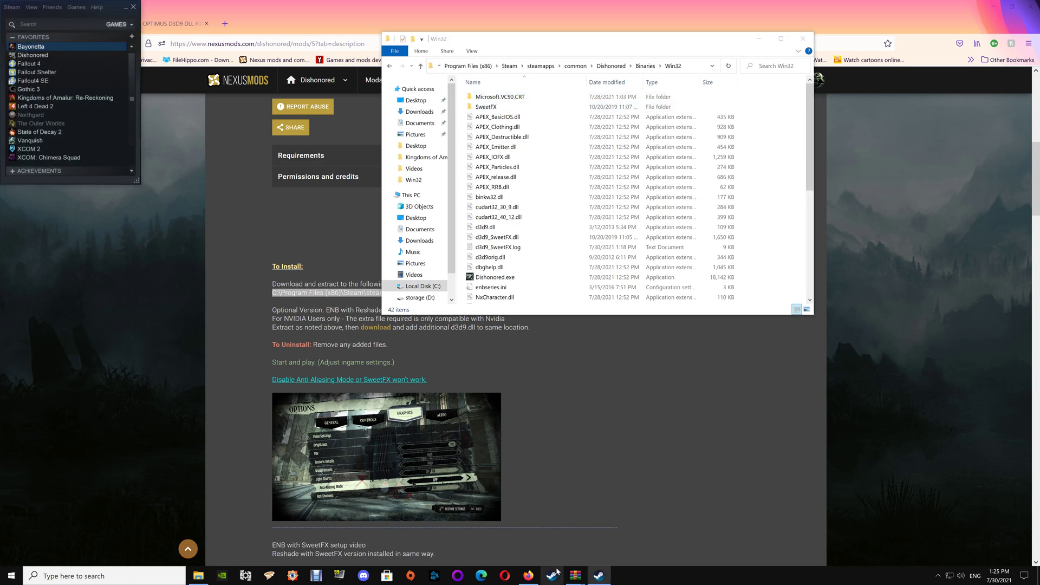
click(33, 57)
right_click(32, 56)
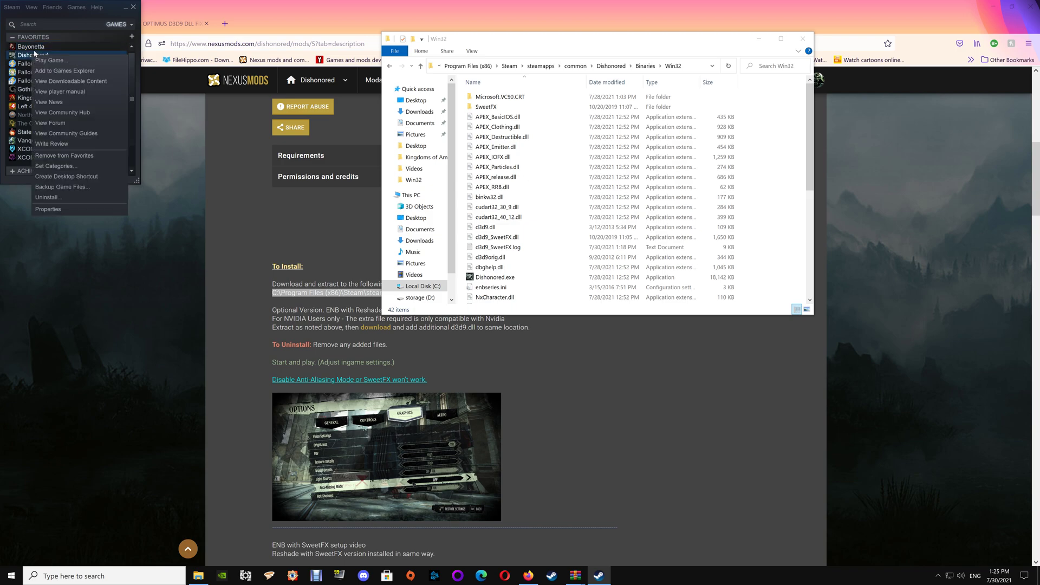
click(48, 209)
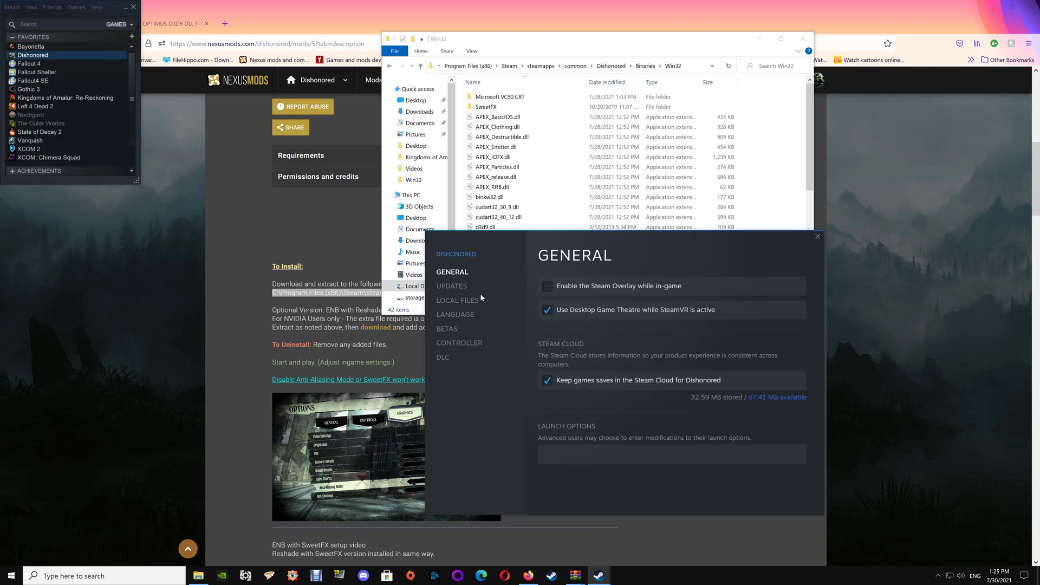
click(463, 301)
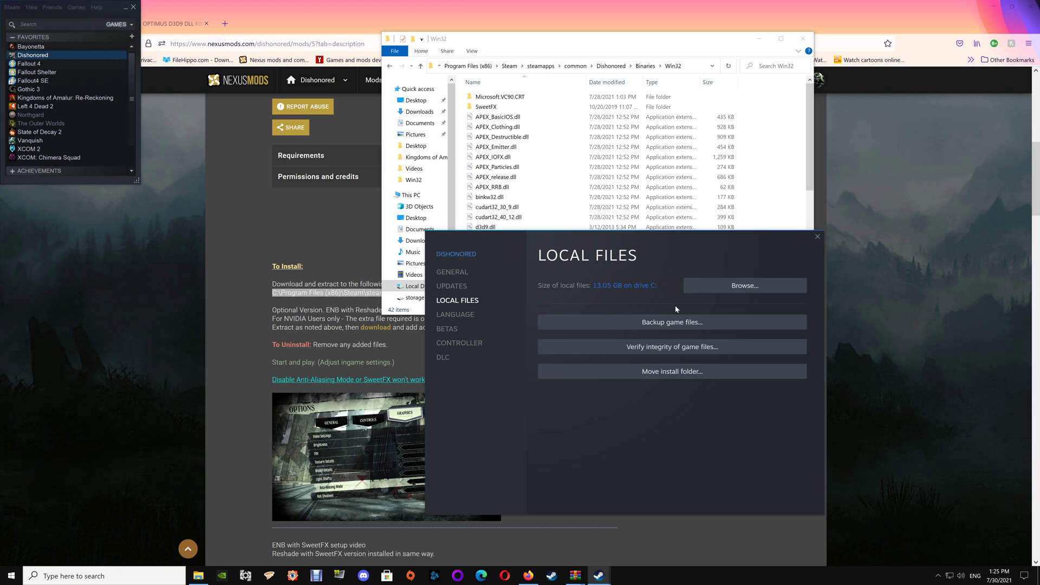
click(724, 288)
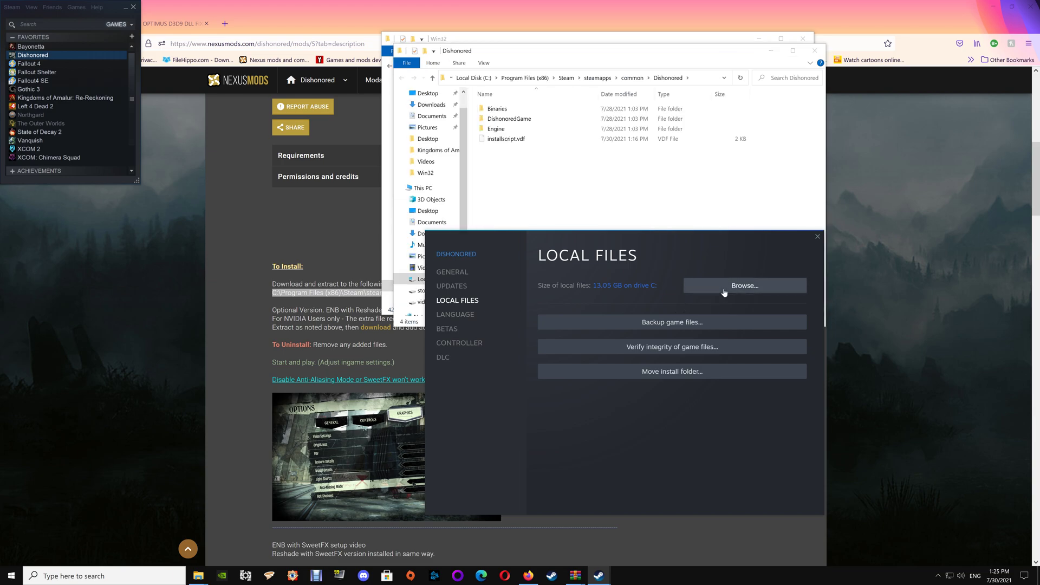
click(818, 236)
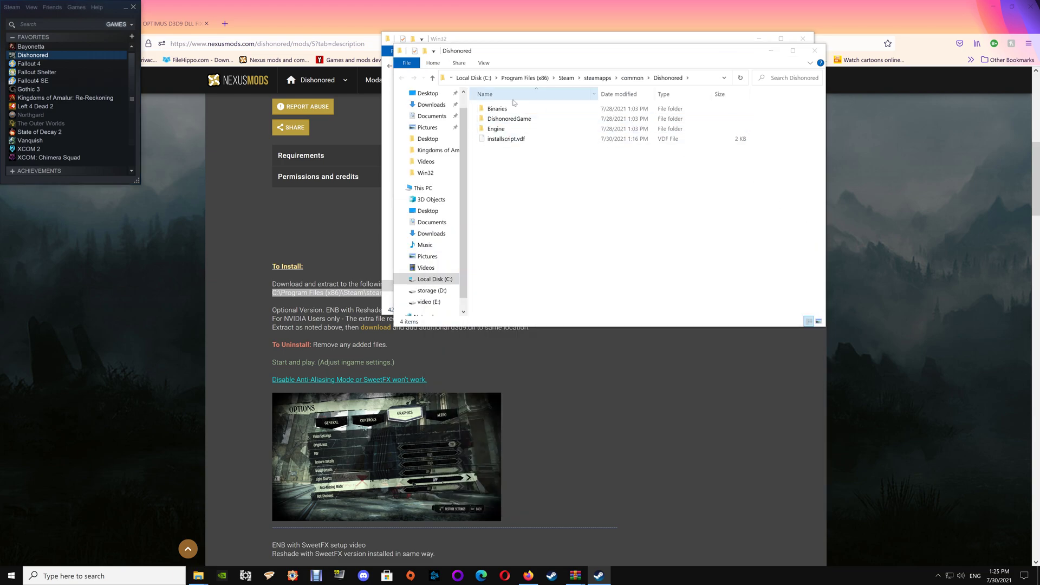
Step: Open Binaries\Win32 in the Dishonored game folder and close the older duplicate Win32 window
double_click(499, 110)
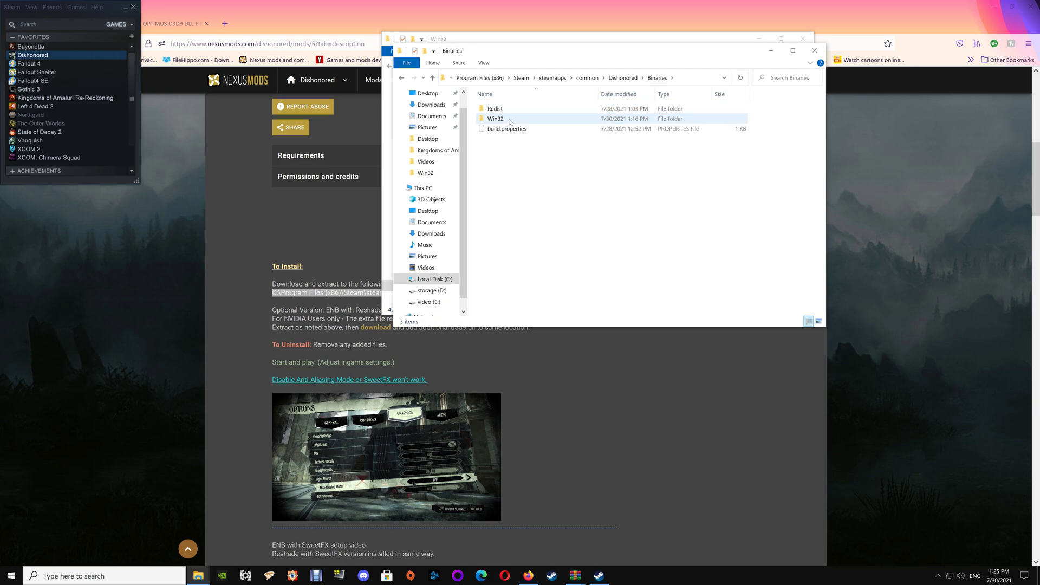
double_click(499, 119)
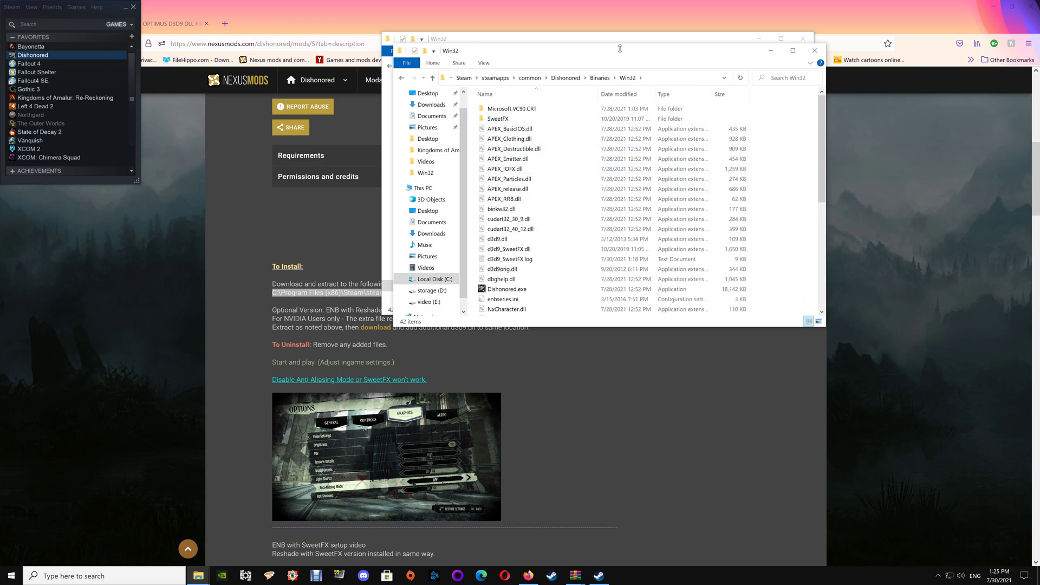
drag(622, 50, 614, 113)
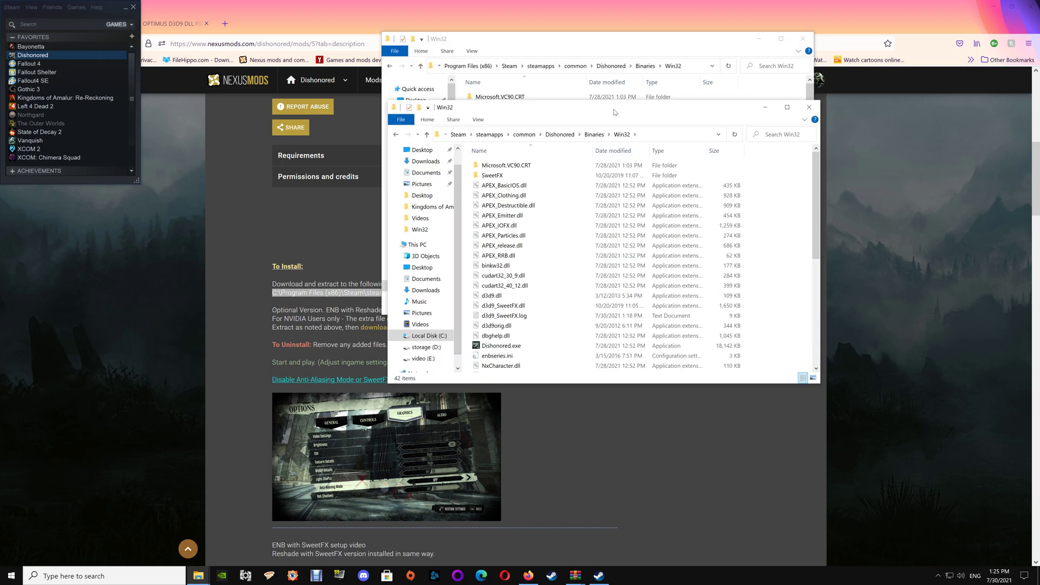
click(802, 39)
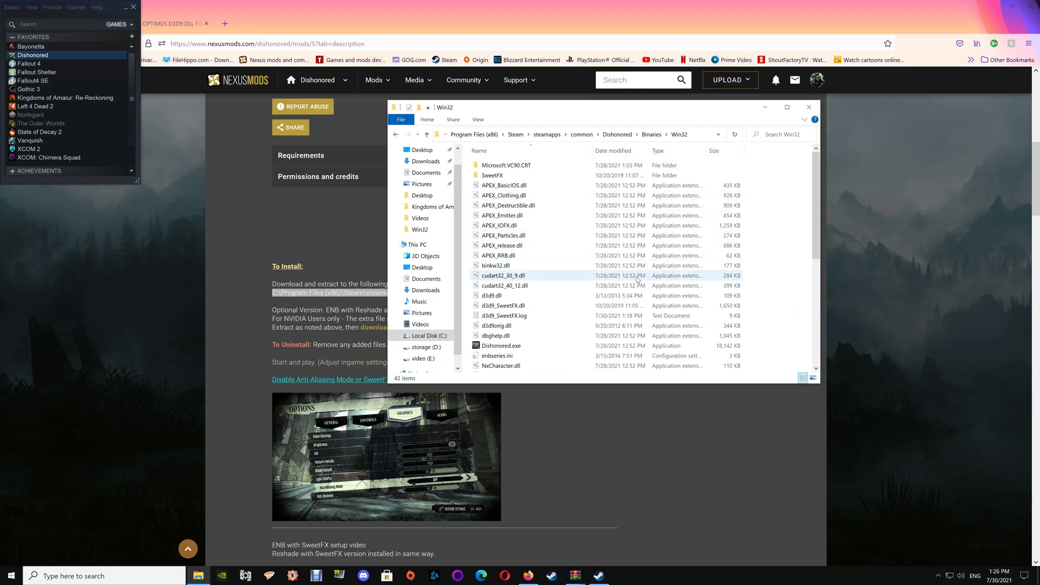
Step: Extract the SweetFX folder and the five loose files, without AltENBd3d9, from the ENB archive into Win32, replacing existing files
click(575, 578)
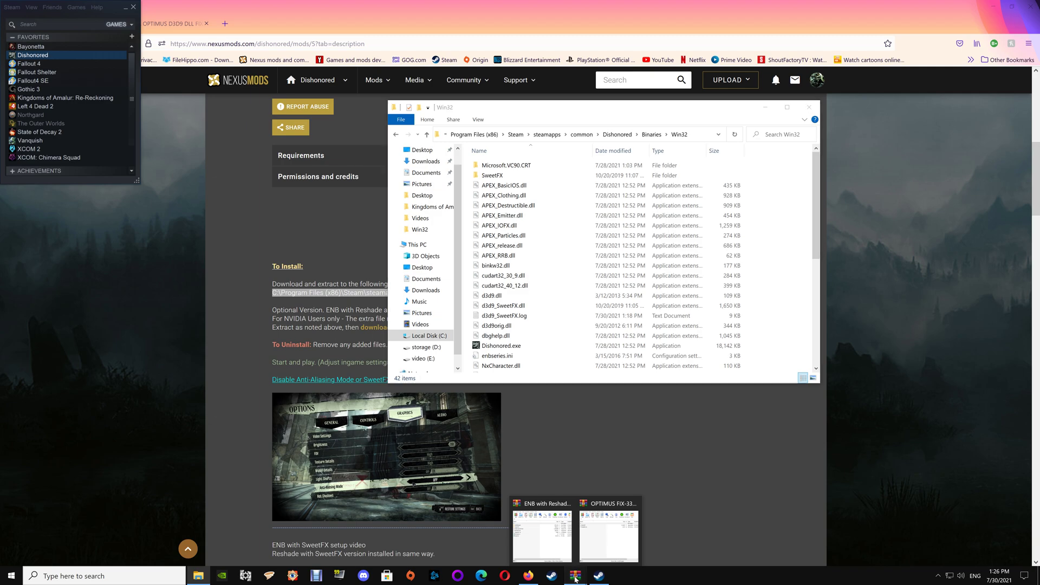
click(543, 536)
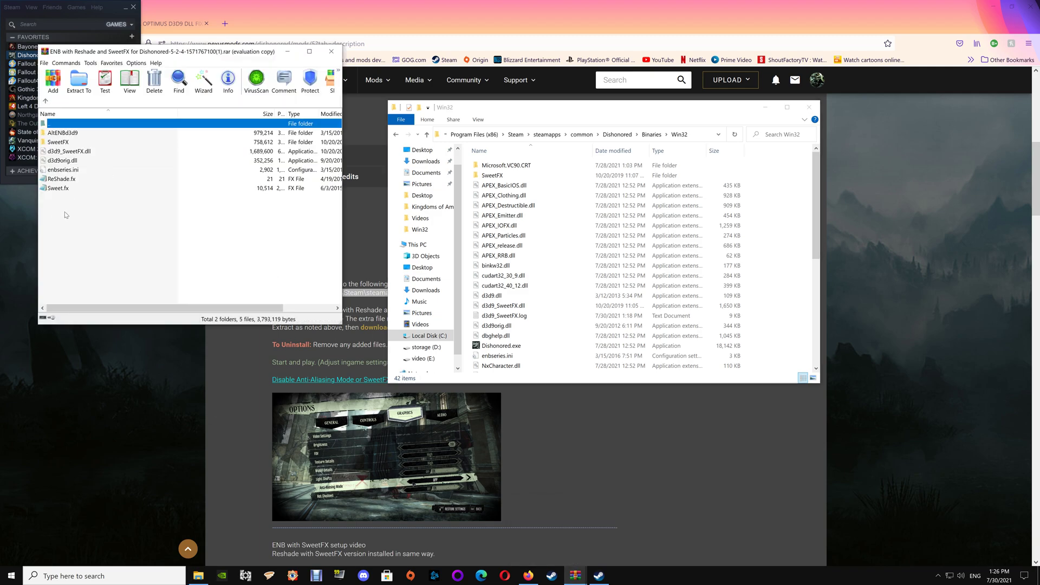
drag(64, 210, 757, 241)
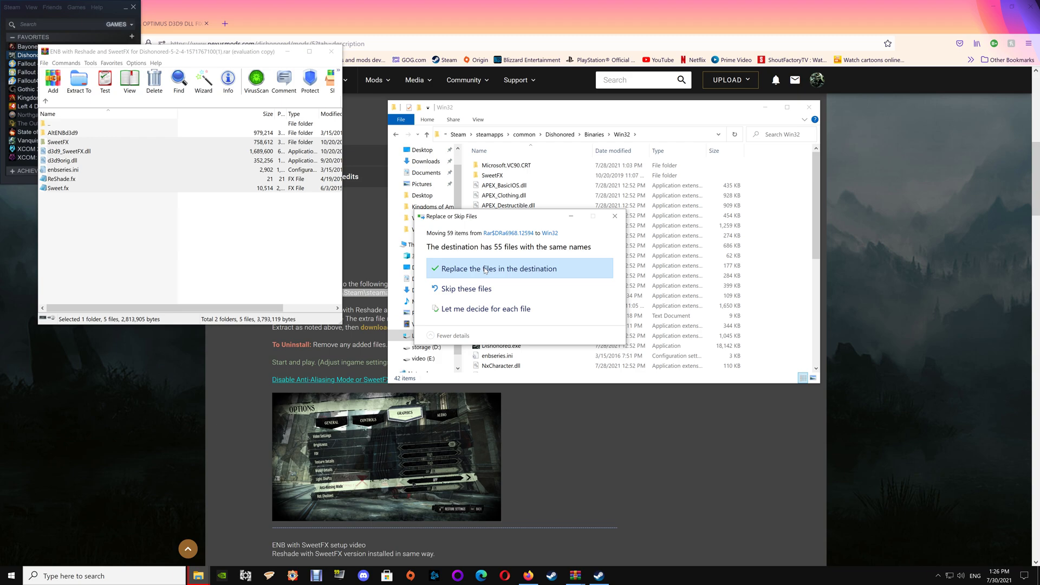
click(485, 270)
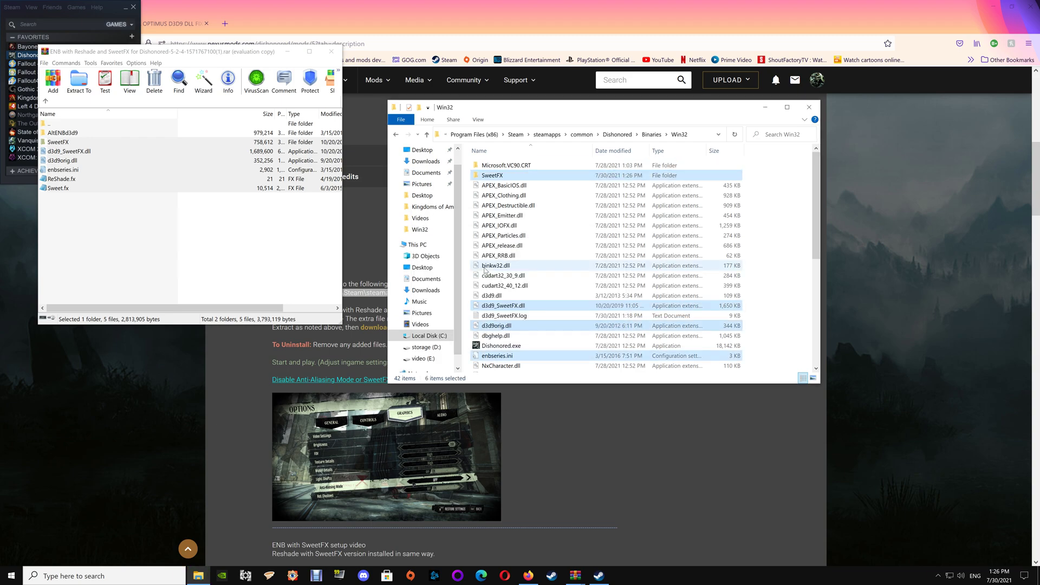
Step: Minimize the ENB archive, extract d3d9.dll from the OPTIMUS FIX archive into Win32 replacing the existing file, and minimize that archive
click(288, 55)
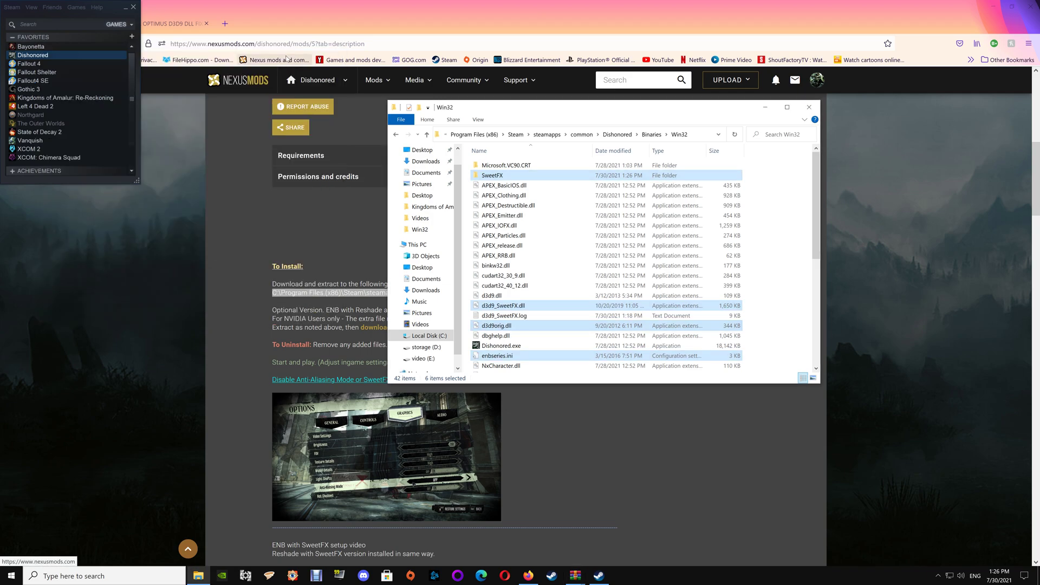
mouse_move(576, 576)
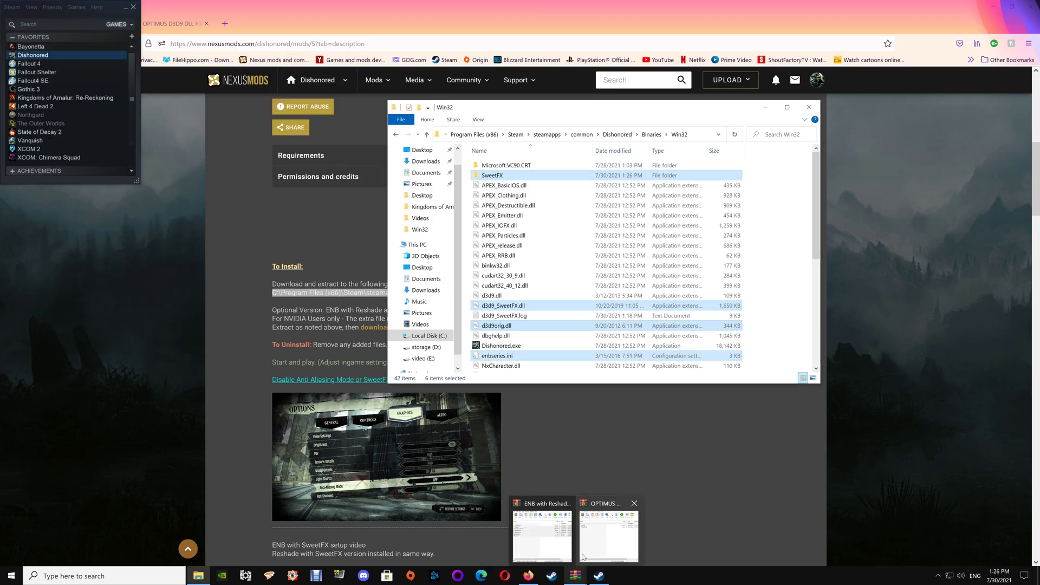
click(583, 557)
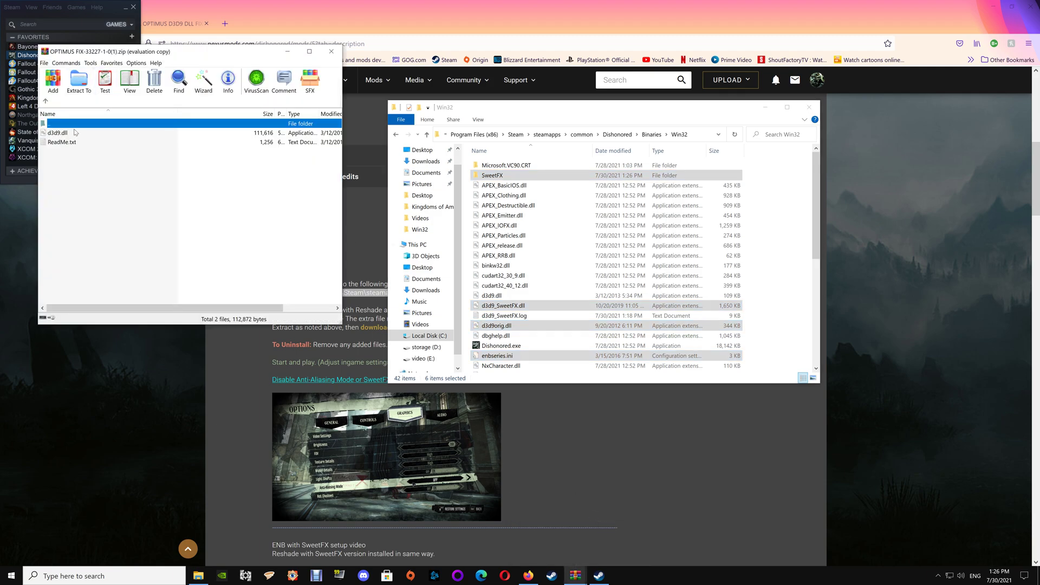
drag(75, 133, 768, 295)
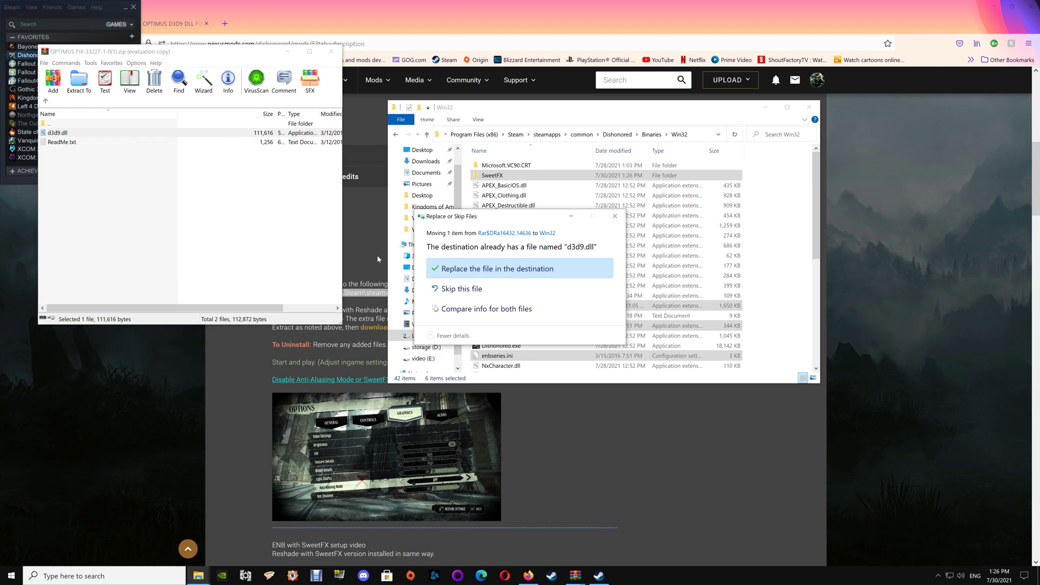
click(467, 273)
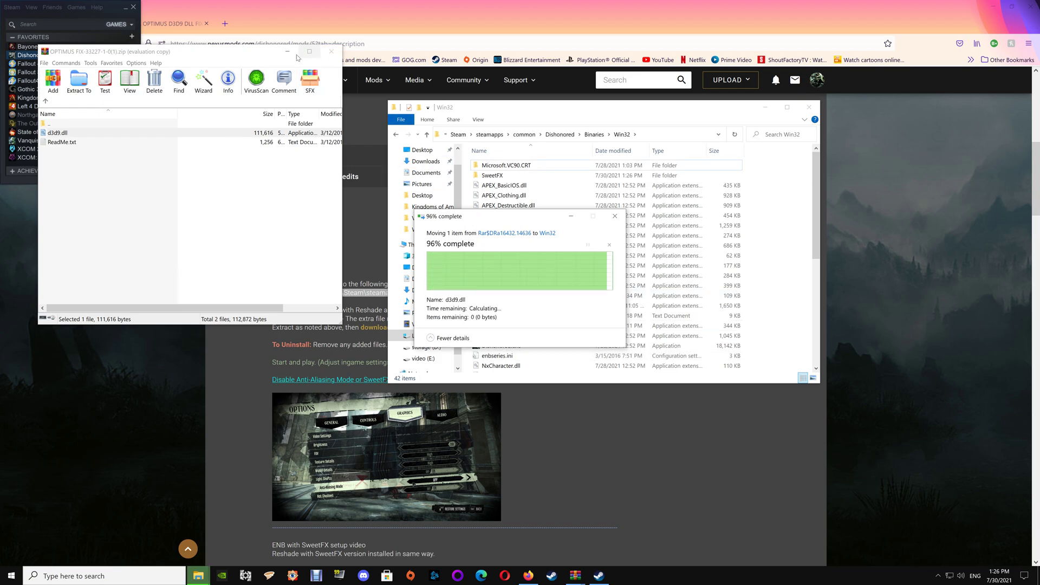
click(287, 52)
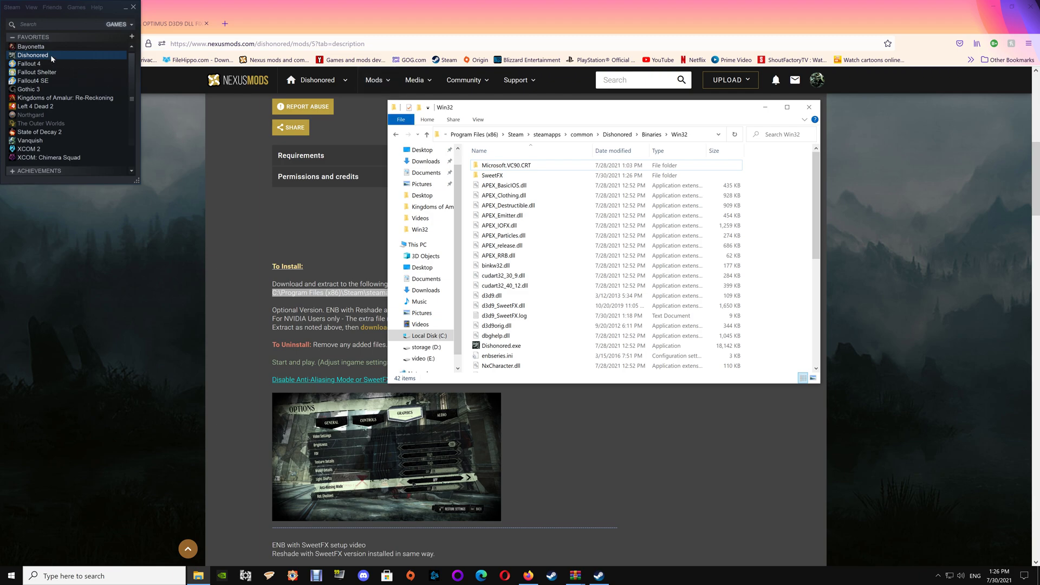
Step: Minimize the Win32 folder window, launch Dishonored from the Steam library, and open the graphics settings in the game's options
click(765, 107)
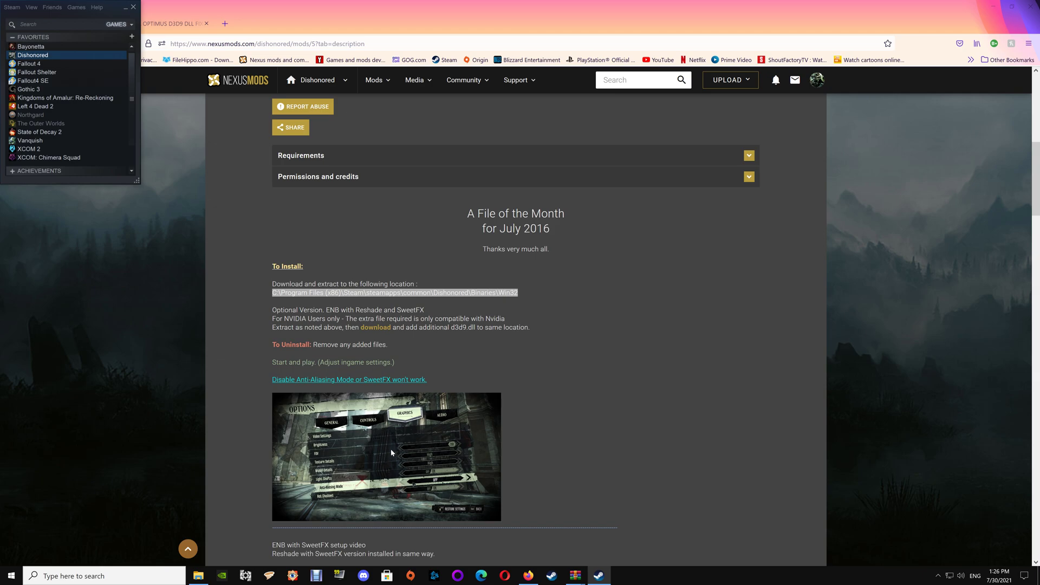
double_click(65, 55)
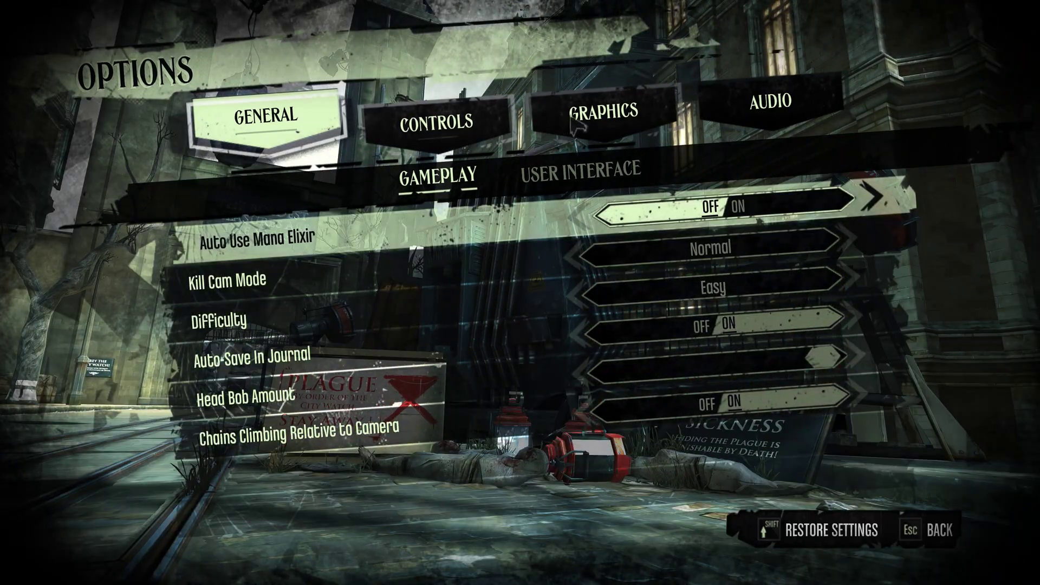
click(603, 112)
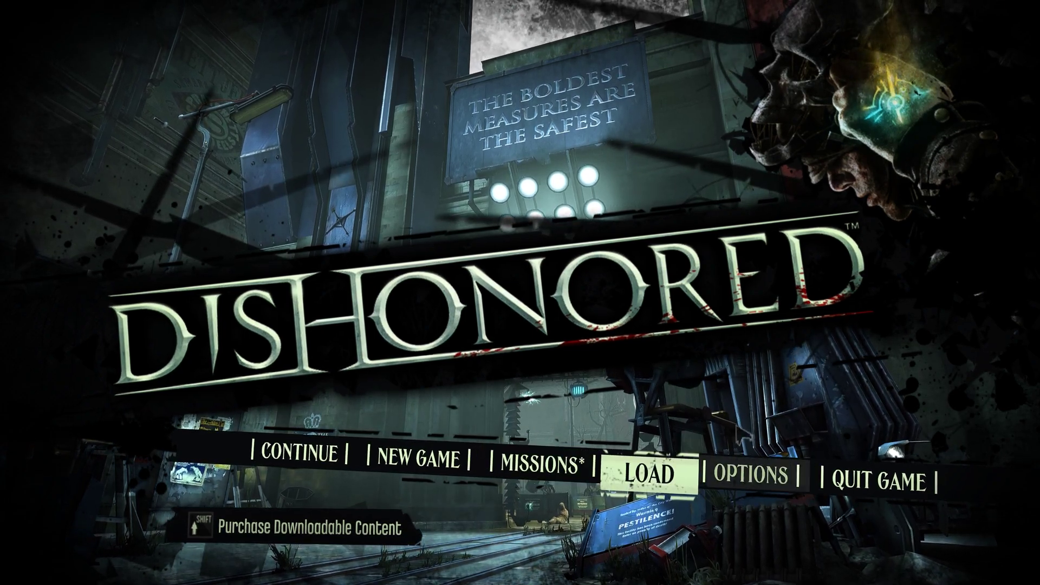
Step: Quit Dishonored from its main menu, confirm the exit, and return to the mod's description page in the browser
click(844, 467)
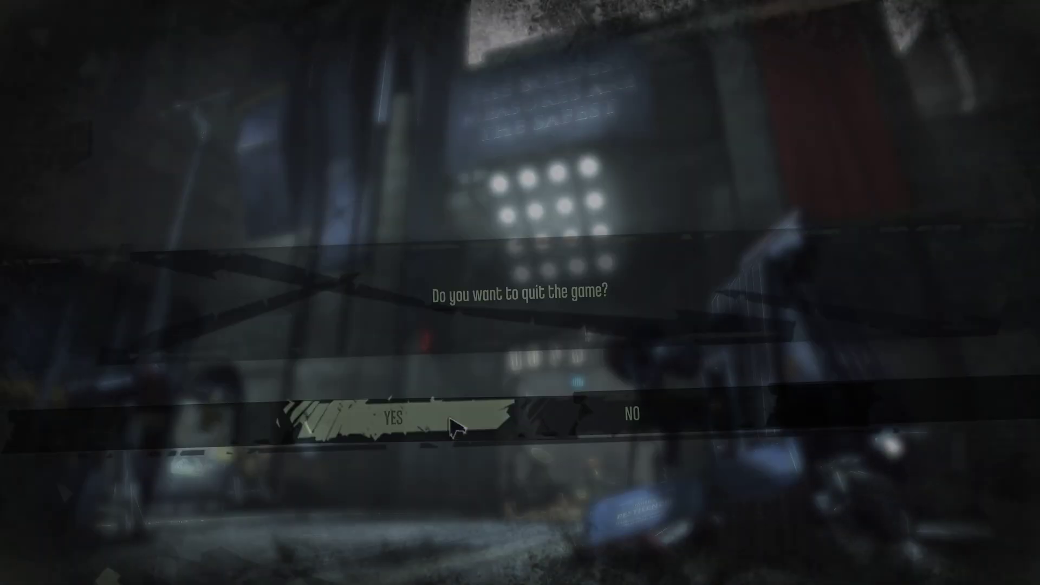
click(454, 425)
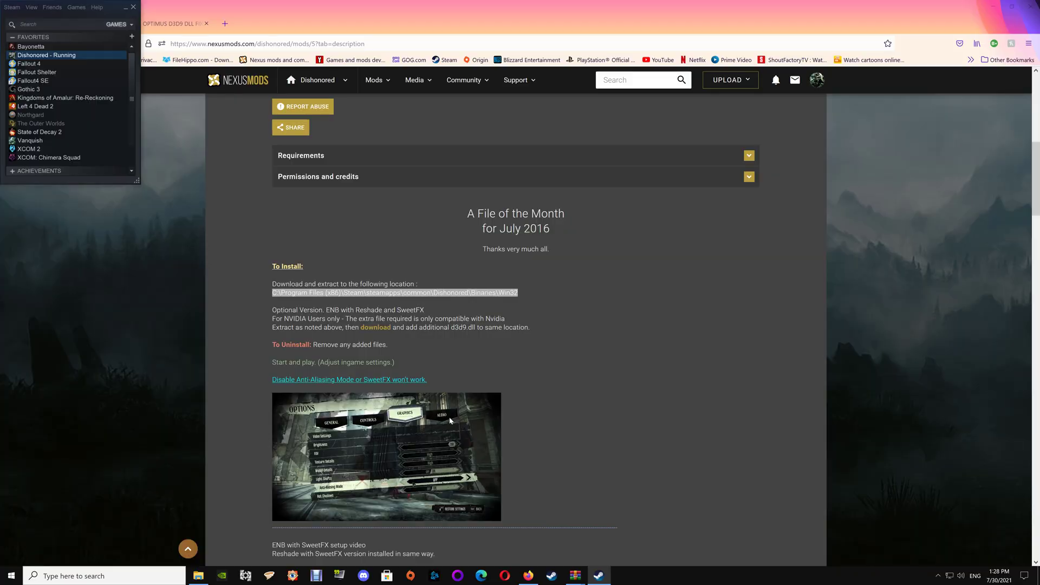
click(581, 301)
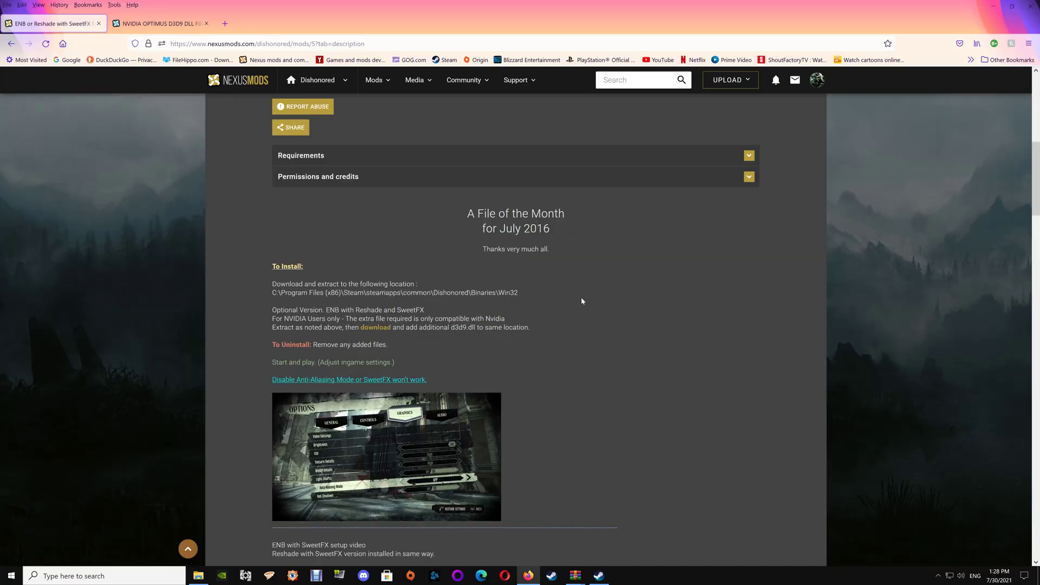